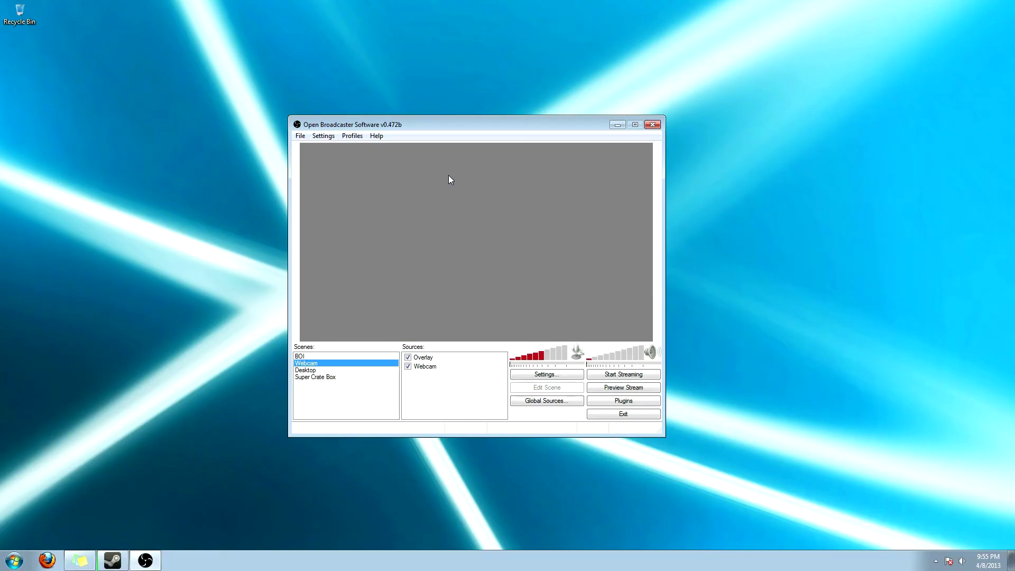
Open the Settings menu from the OBS menu bar
{"action": "left_click", "coordinate": [323, 135]}
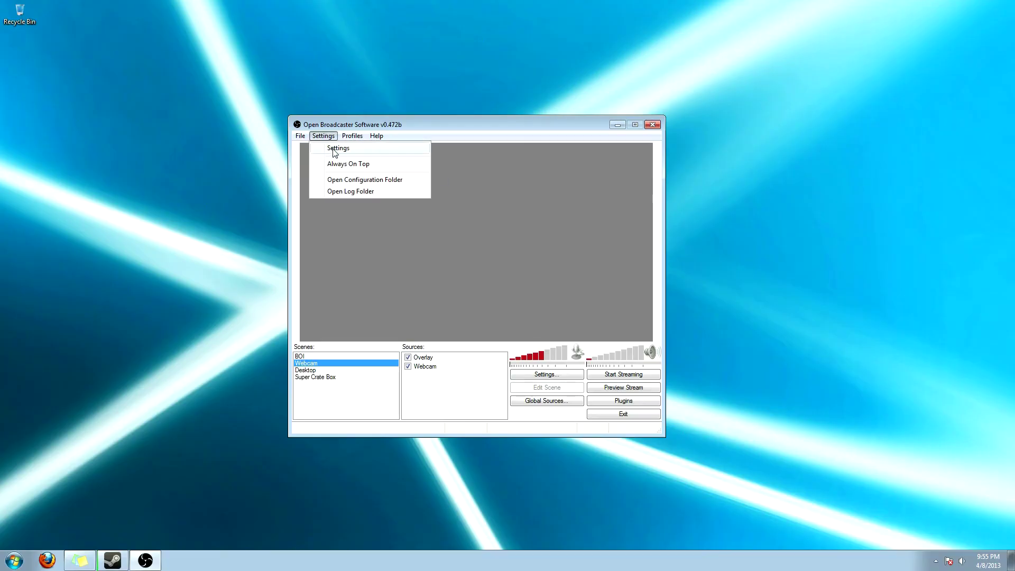
Open the Encoding settings, keeping Quality Balance at 8 and Max Bitrate at 700
{"action": "left_click", "coordinate": [335, 150]}
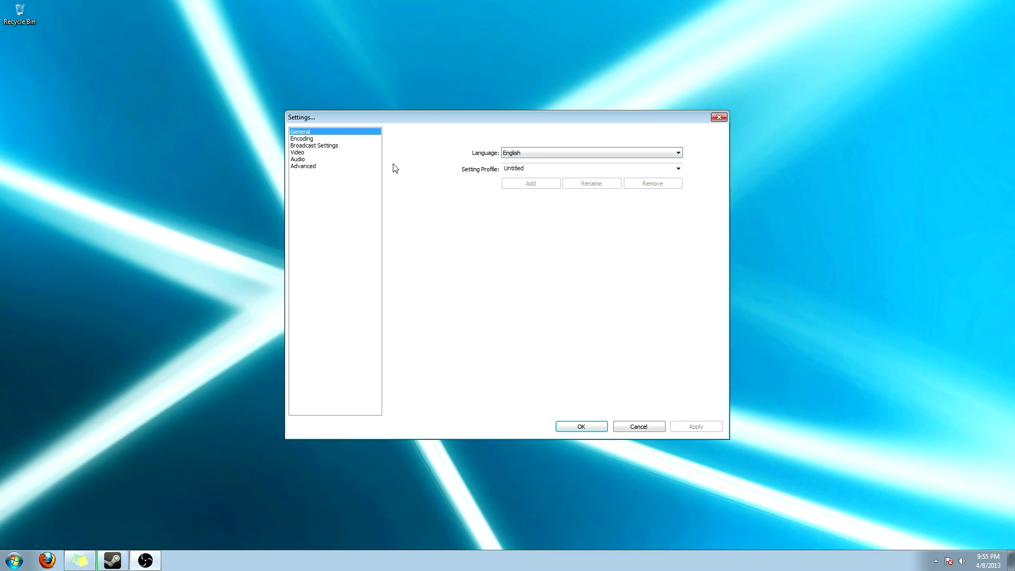
{"action": "left_click", "coordinate": [322, 138]}
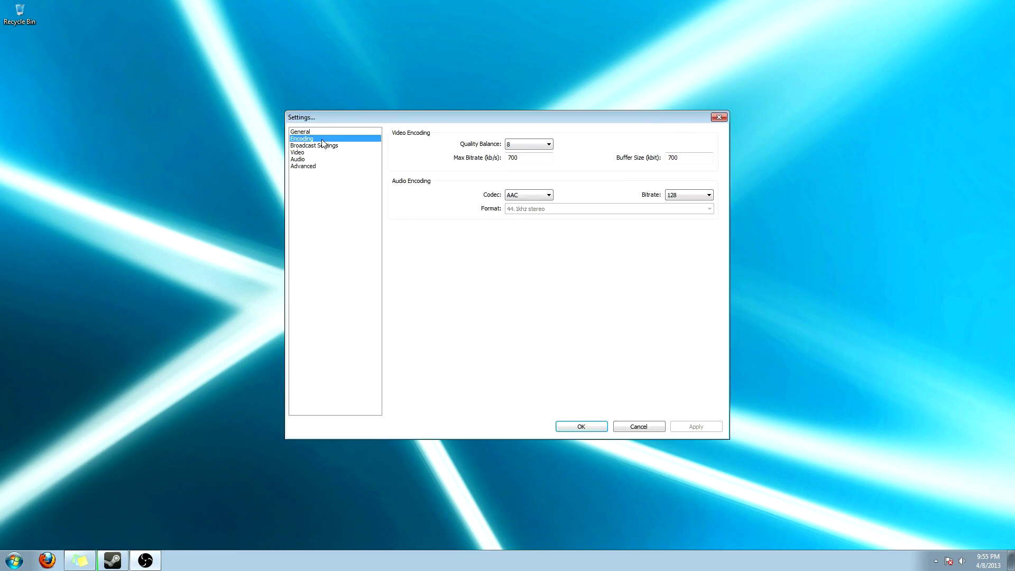
{"action": "left_click", "coordinate": [543, 145]}
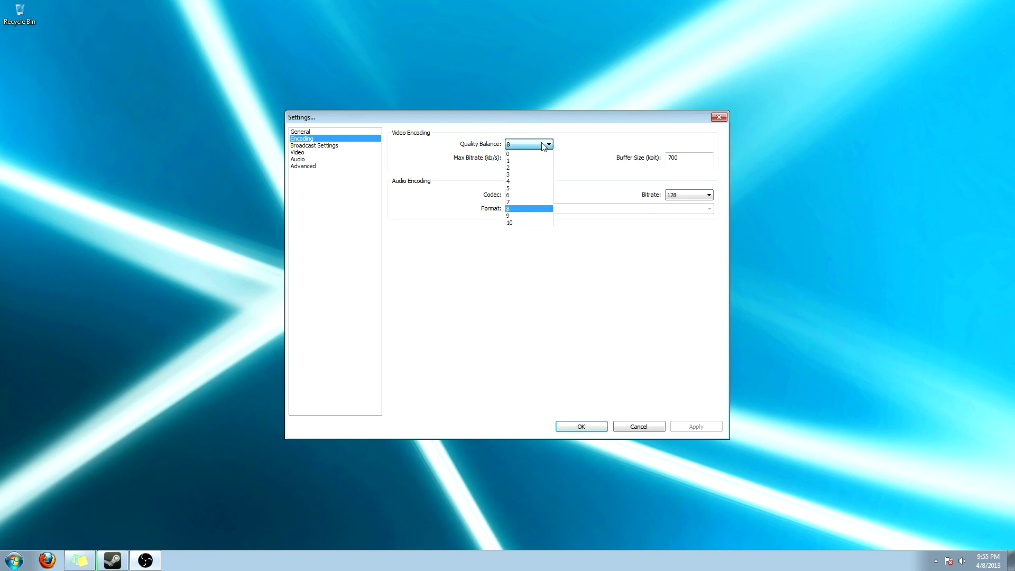
{"action": "left_click", "coordinate": [533, 205]}
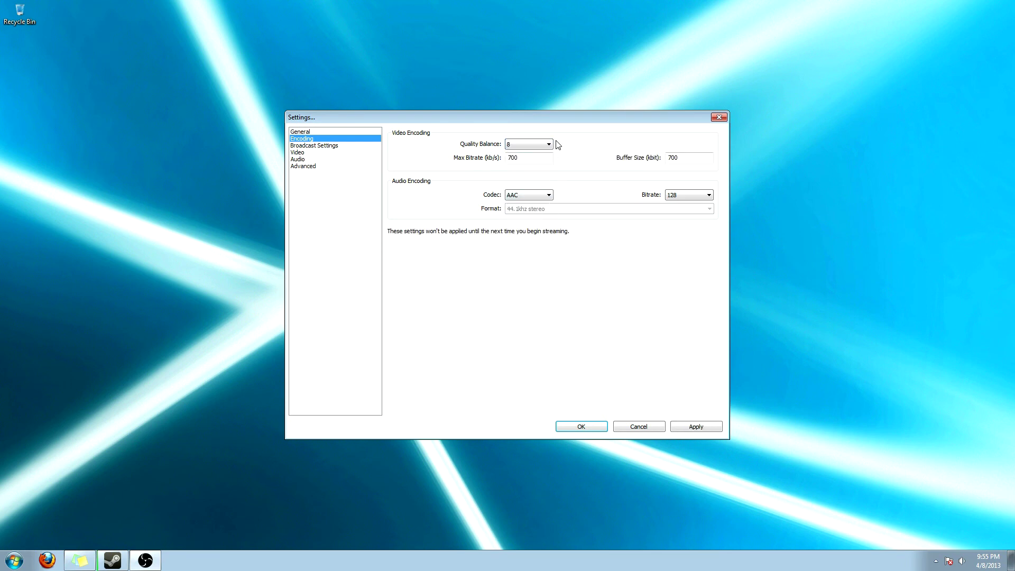
{"action": "left_click", "coordinate": [537, 158]}
{"action": "left_click_drag", "start_coordinate": [545, 158], "coordinate": [479, 159]}
Save and apply the encoding changes when moving to Broadcast Settings
{"action": "left_click", "coordinate": [357, 147]}
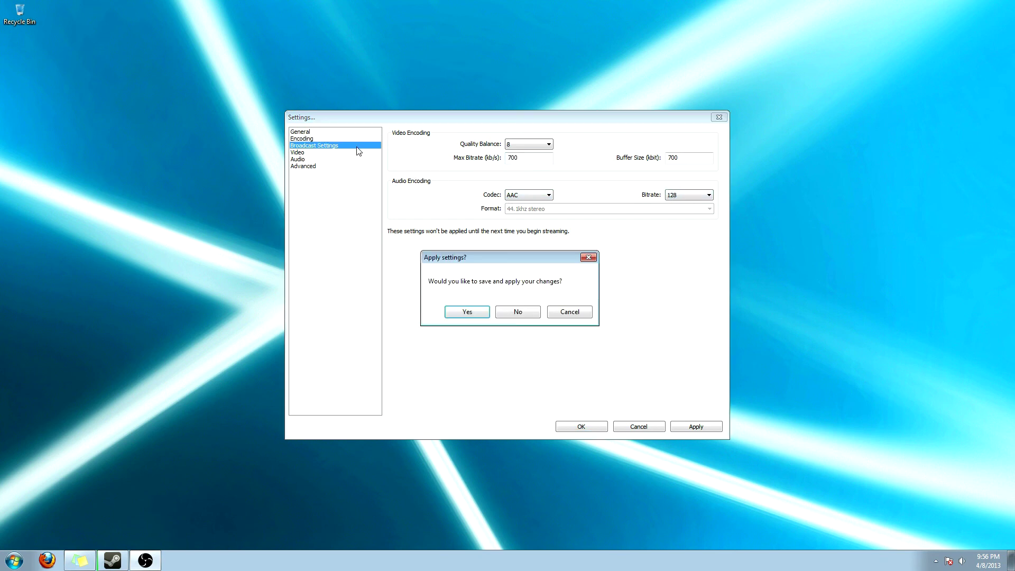
{"action": "left_click", "coordinate": [537, 316]}
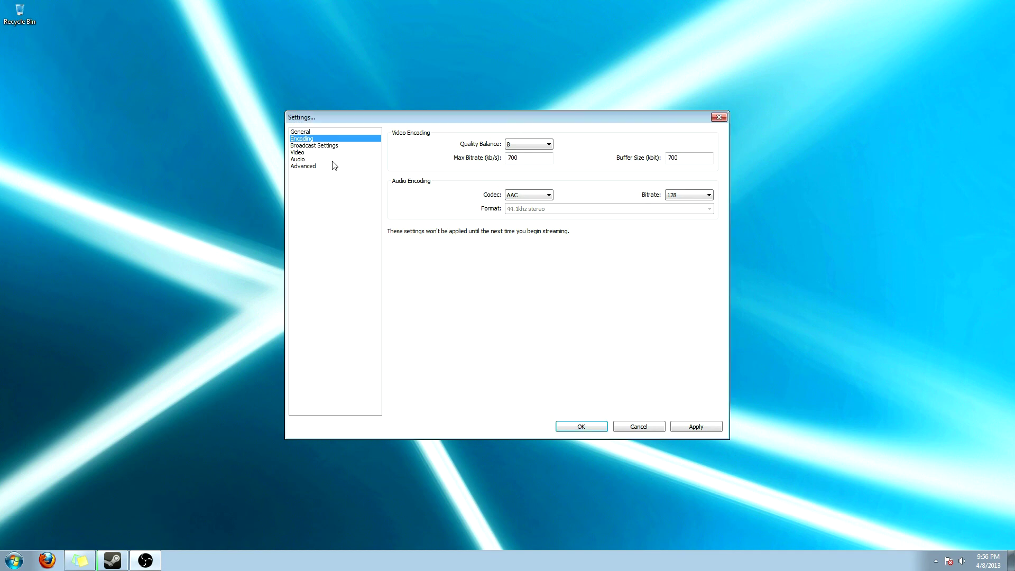
{"action": "left_click", "coordinate": [325, 146]}
{"action": "left_click", "coordinate": [467, 312]}
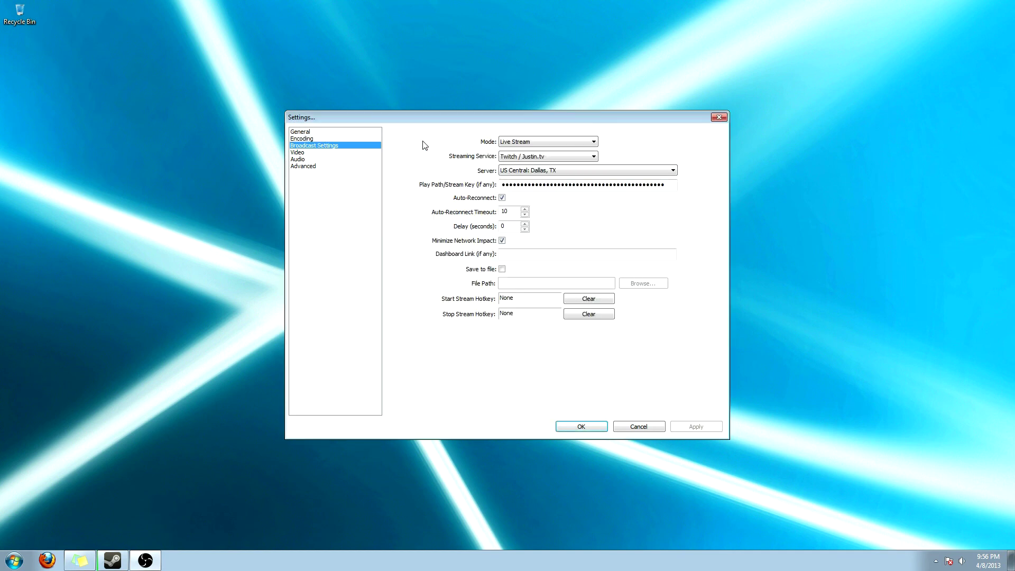
Keep Live Stream mode, Twitch / Justin.tv service and the US Central: Dallas, TX server
{"action": "left_click", "coordinate": [585, 144]}
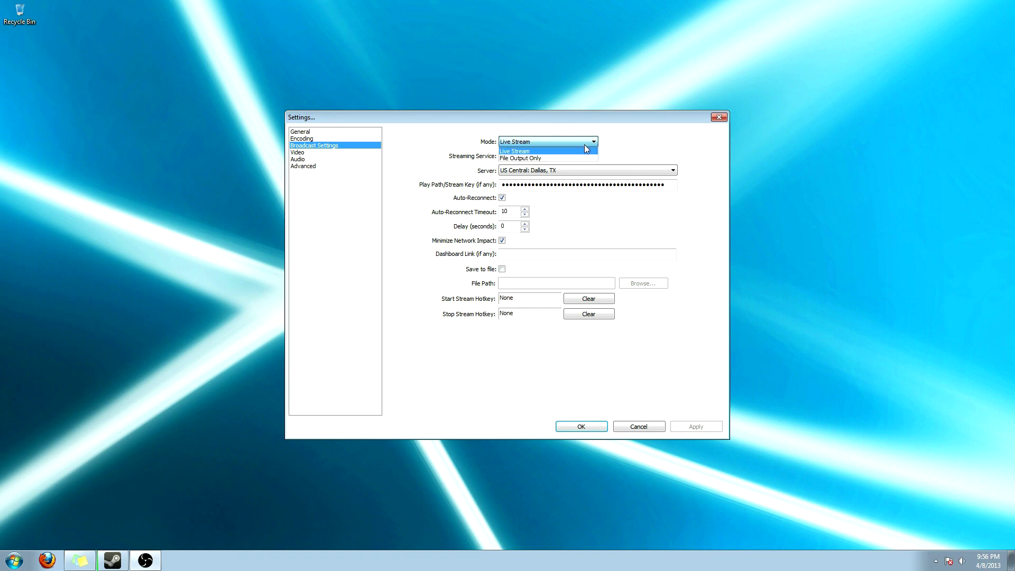
{"action": "left_click", "coordinate": [581, 144]}
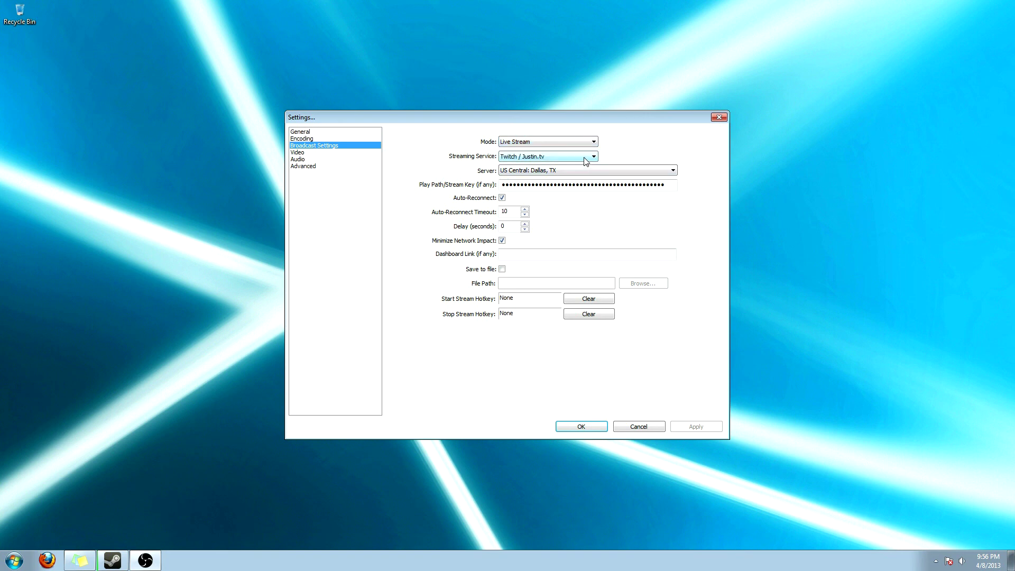
{"action": "left_click", "coordinate": [585, 159]}
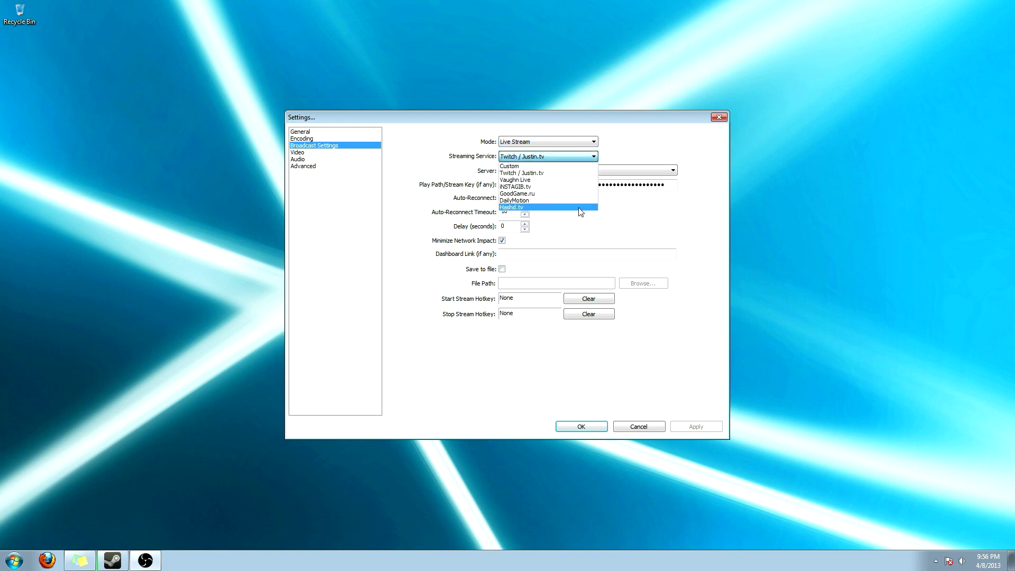
{"action": "left_click", "coordinate": [705, 165]}
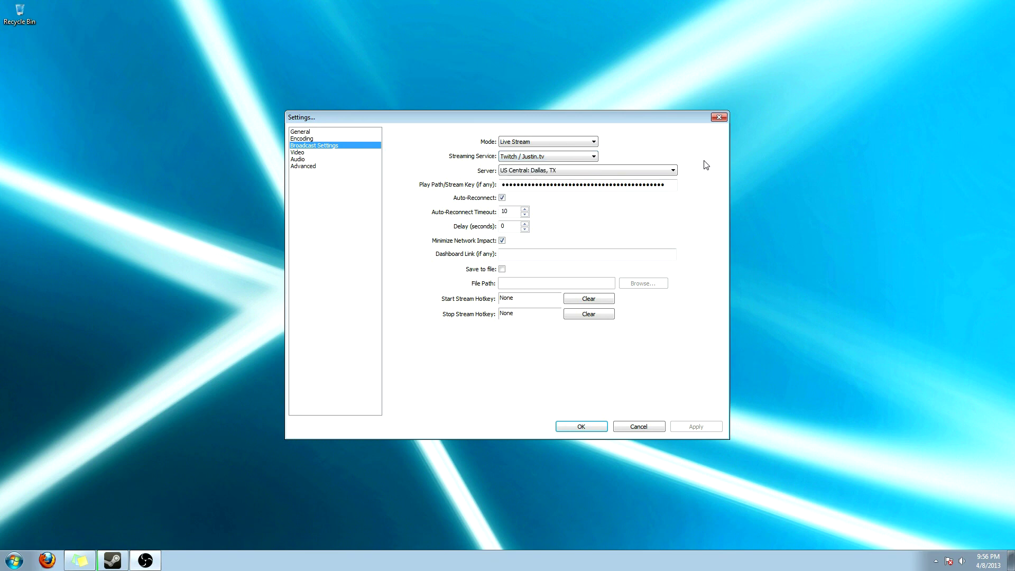
{"action": "left_click", "coordinate": [640, 168]}
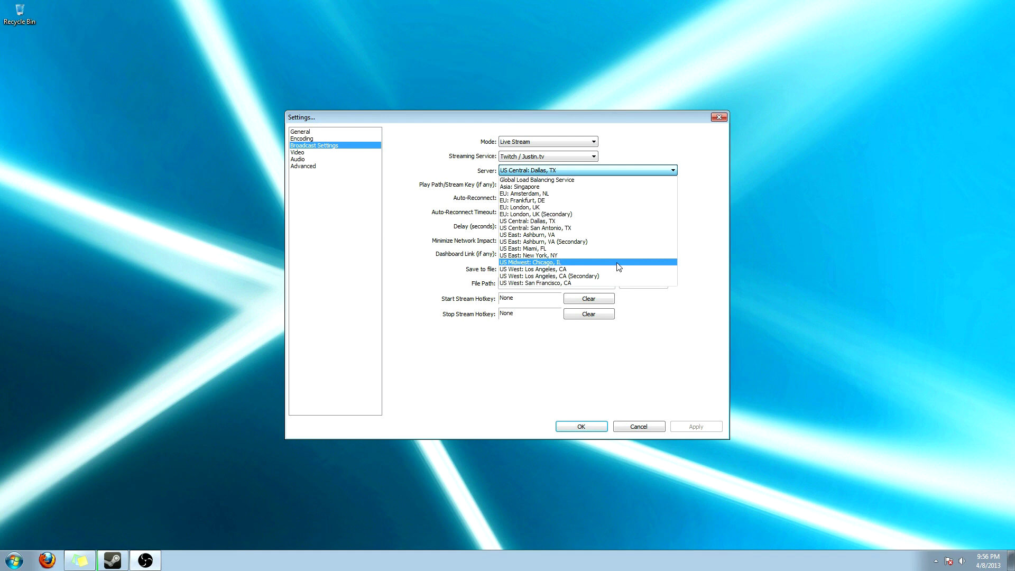
{"action": "left_click", "coordinate": [598, 224]}
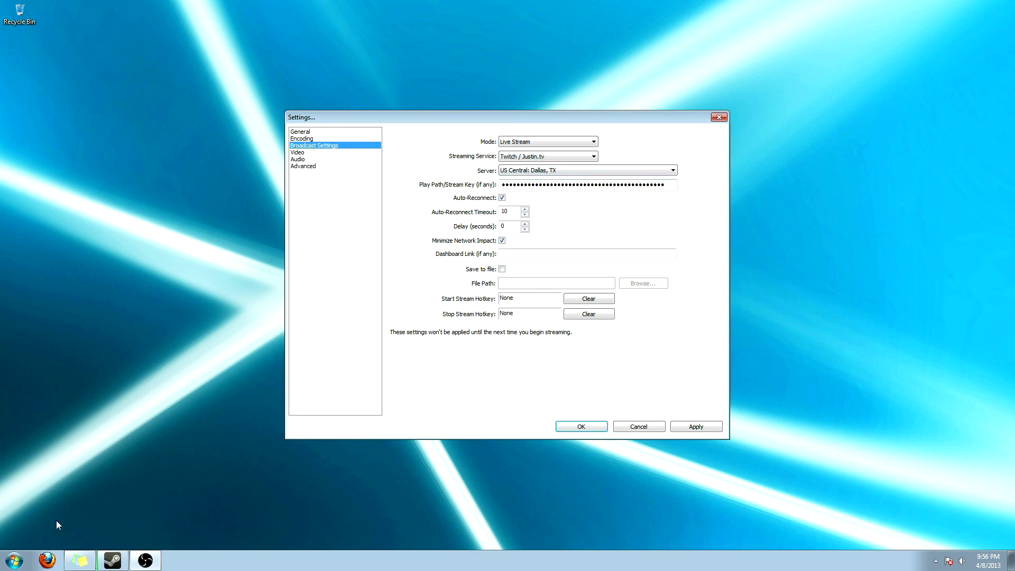
{"action": "left_click", "coordinate": [52, 566]}
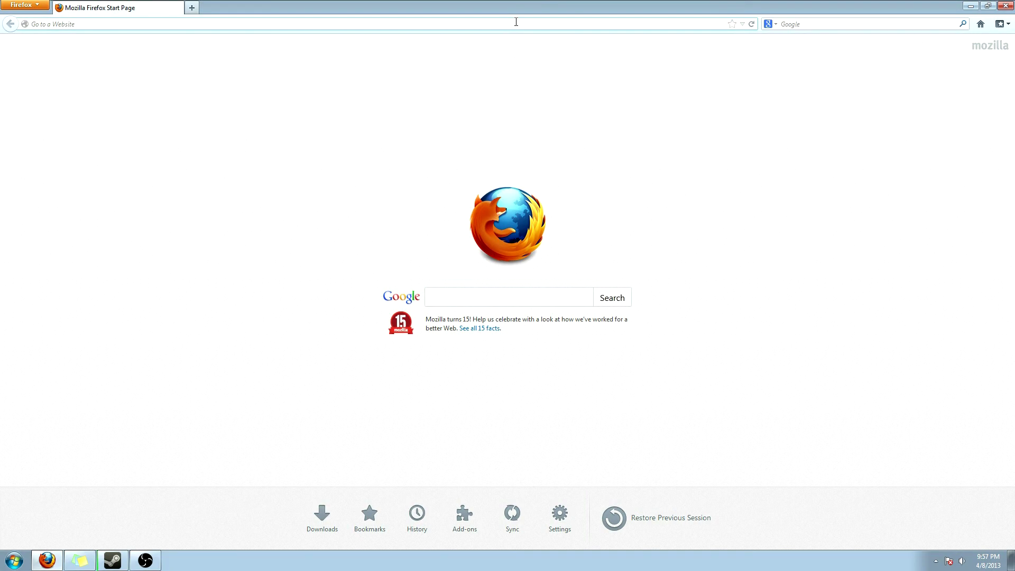
Load twitch.tv and go to the dashboard's Streaming Apps page
{"action": "type", "text": "twitch.tv/"}
{"action": "key", "text": "Return"}
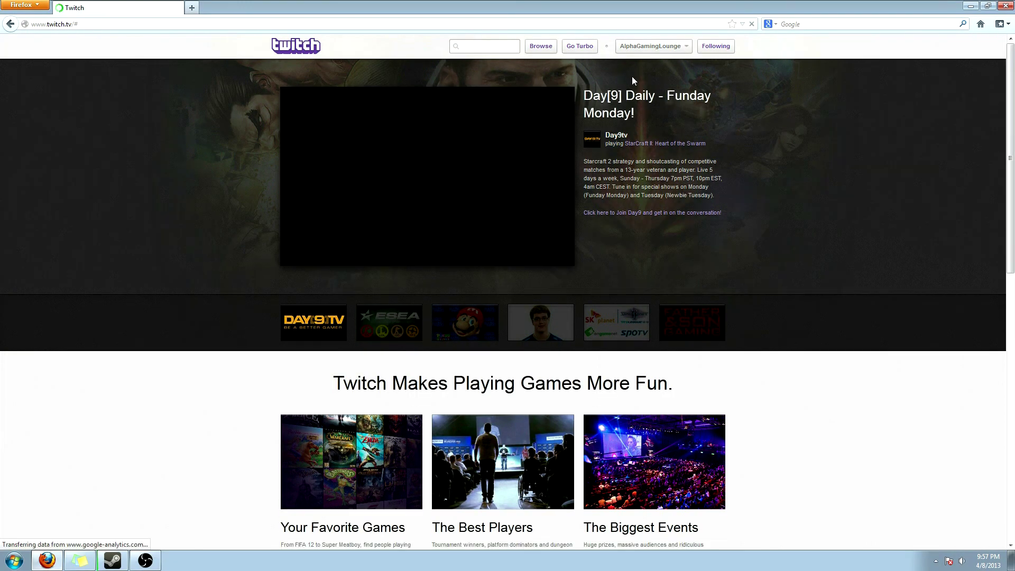
{"action": "left_click", "coordinate": [643, 53]}
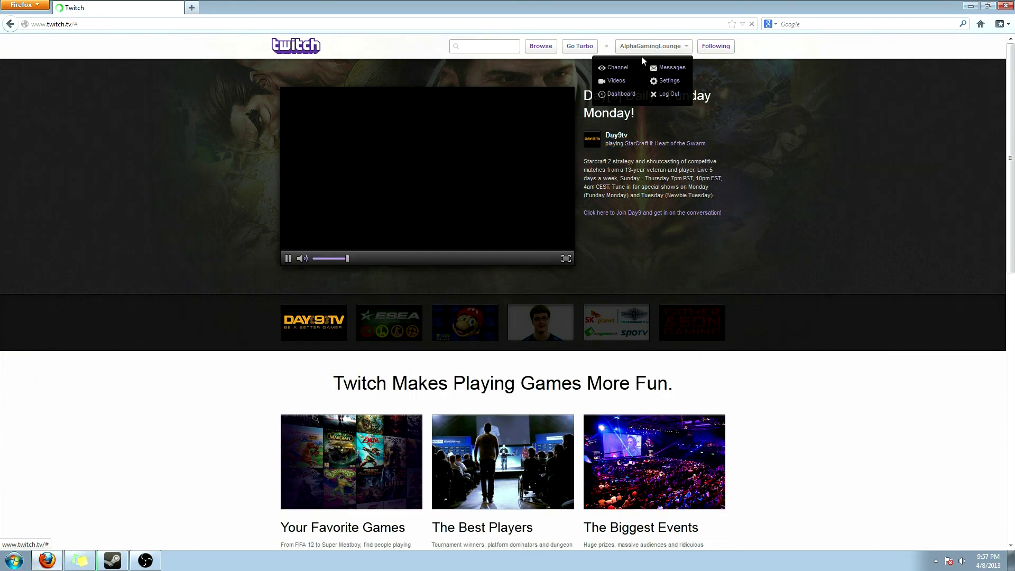
{"action": "left_click", "coordinate": [620, 94]}
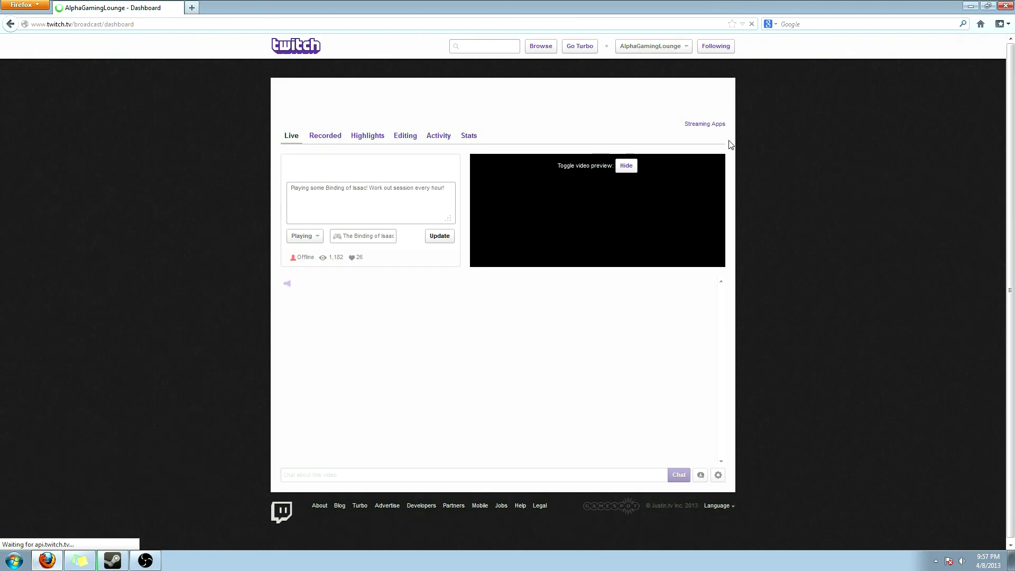
{"action": "left_click", "coordinate": [712, 126]}
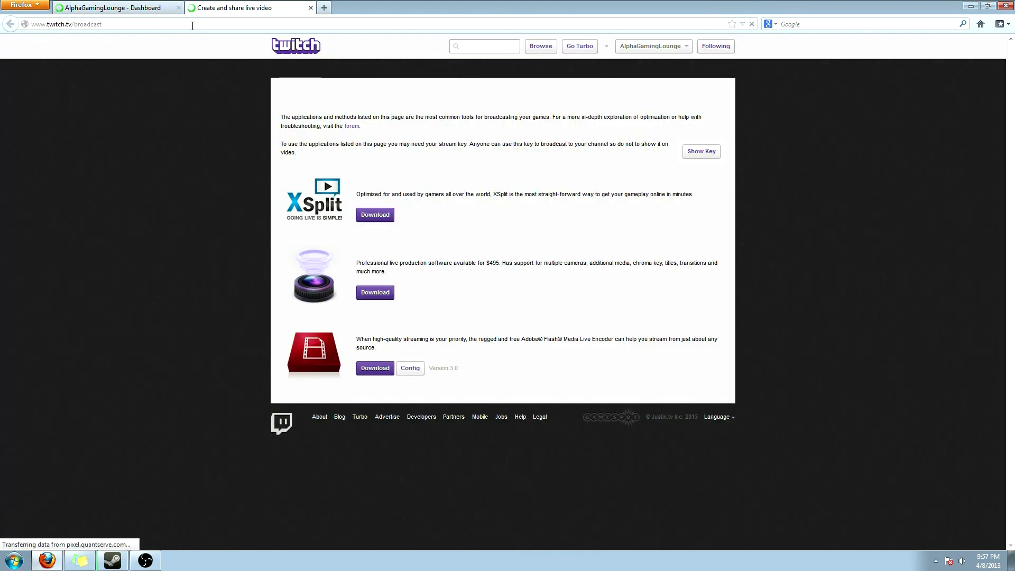
Reveal the channel's stream key and copy it
{"action": "left_click", "coordinate": [710, 154]}
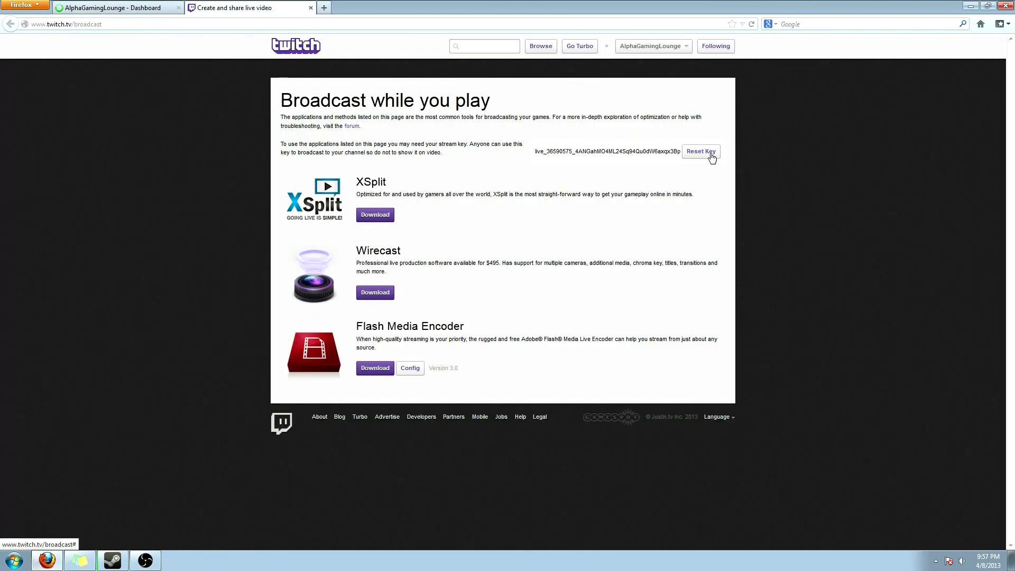
{"action": "left_click_drag", "start_coordinate": [536, 152], "coordinate": [680, 153]}
{"action": "right_click", "coordinate": [681, 153]}
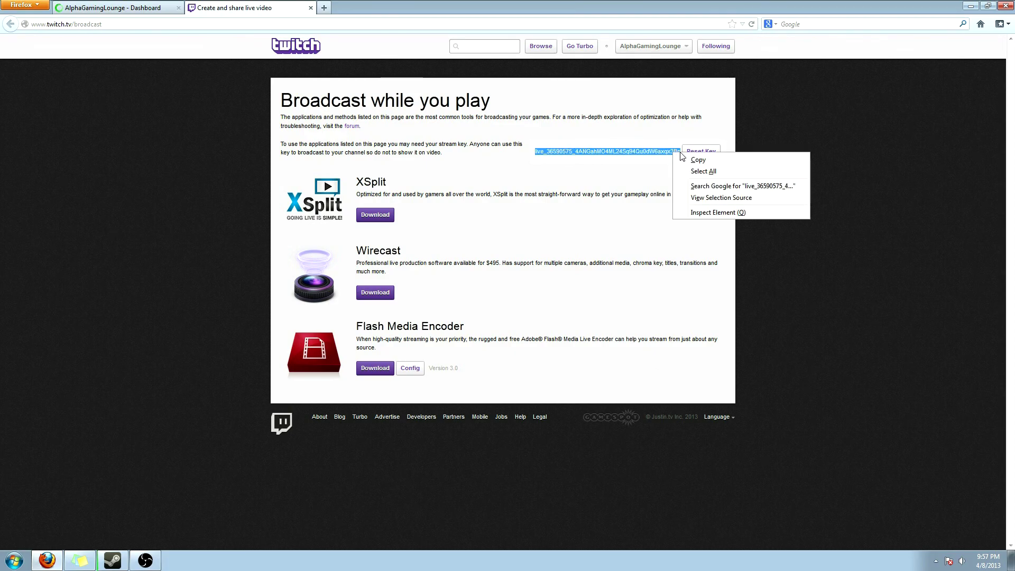
{"action": "left_click", "coordinate": [687, 161]}
Paste the copied Twitch stream key into OBS's Play Path/Stream Key field
{"action": "left_click", "coordinate": [138, 561]}
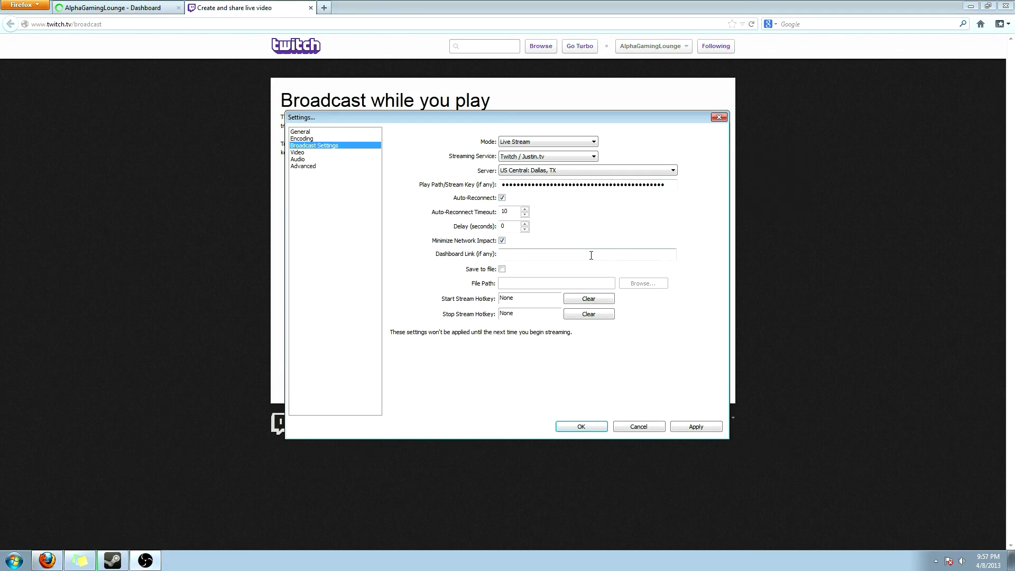
{"action": "left_click", "coordinate": [553, 186]}
{"action": "key", "text": "ctrl+a"}
{"action": "key", "text": "ctrl+v"}
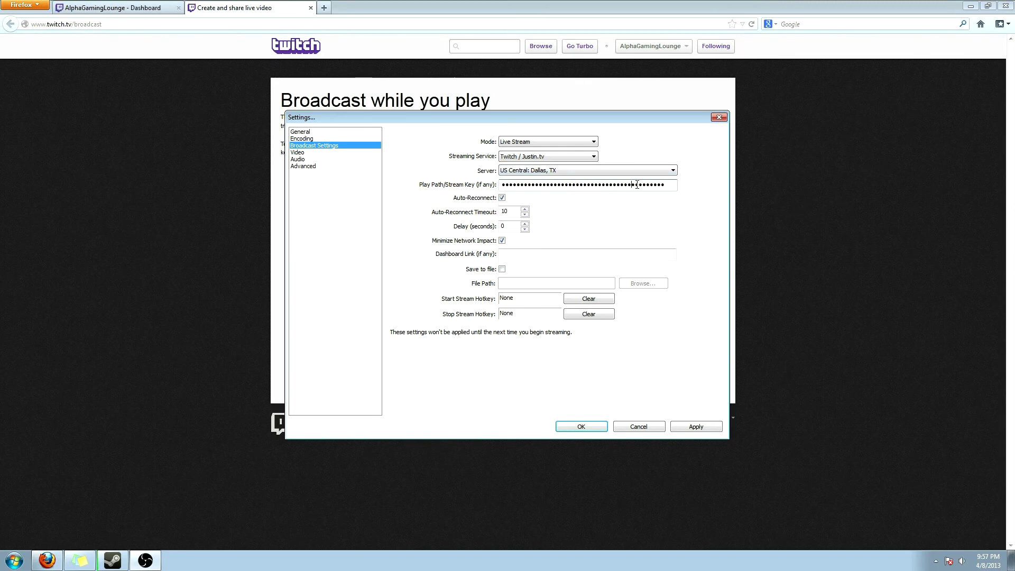
{"action": "key", "text": "ctrl+a"}
{"action": "key", "text": "ctrl+v"}
Check the Twitch dashboard and streaming apps tabs, then return to OBS settings
{"action": "left_click", "coordinate": [116, 233]}
{"action": "left_click", "coordinate": [106, 6]}
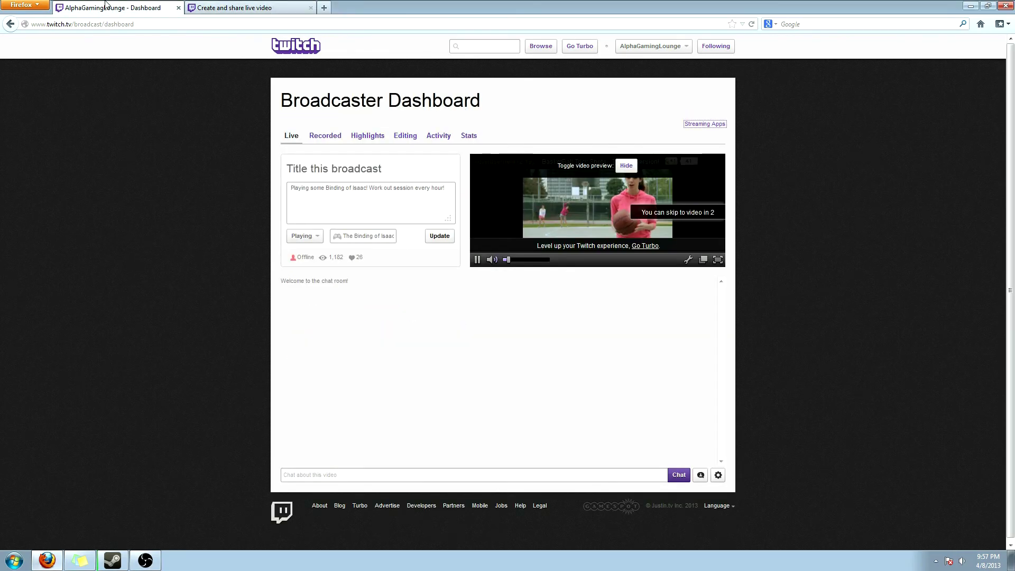
{"action": "left_click", "coordinate": [477, 259]}
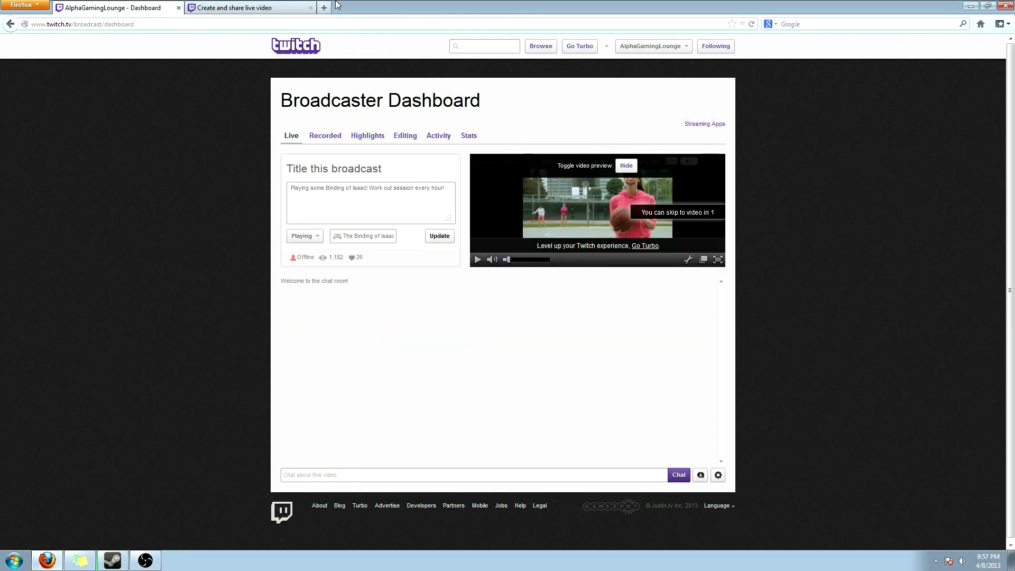
{"action": "left_click", "coordinate": [249, 8]}
{"action": "left_click", "coordinate": [1004, 6]}
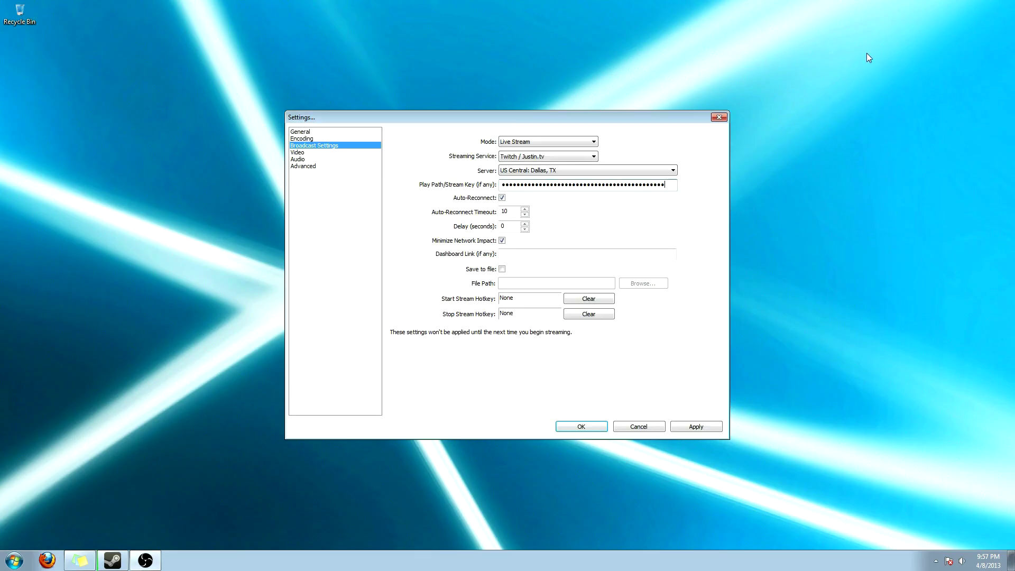
{"action": "left_click", "coordinate": [334, 154]}
Save the broadcast settings and use a custom 1920x1080 base resolution
{"action": "left_click", "coordinate": [459, 317]}
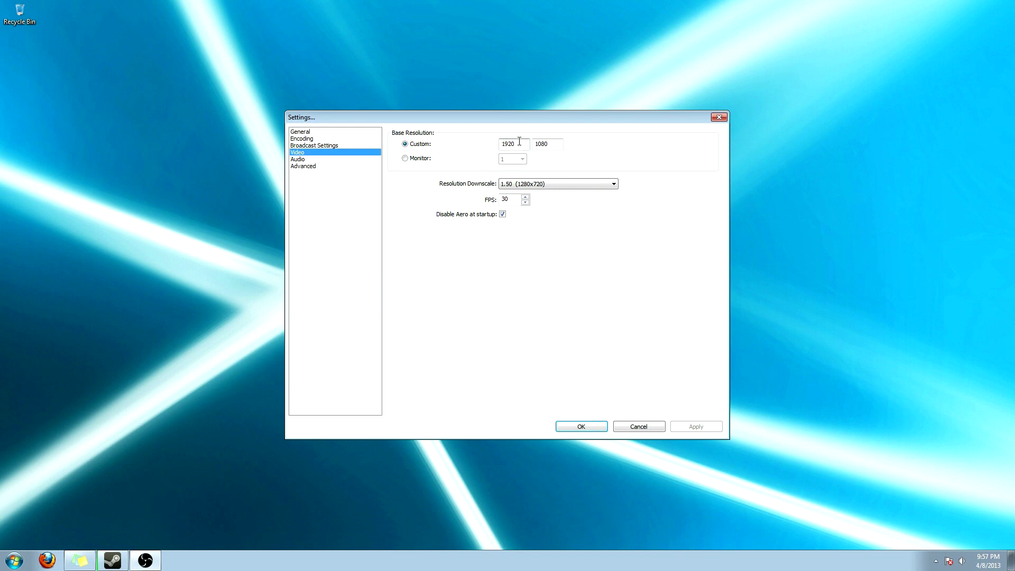
{"action": "left_click", "coordinate": [407, 160]}
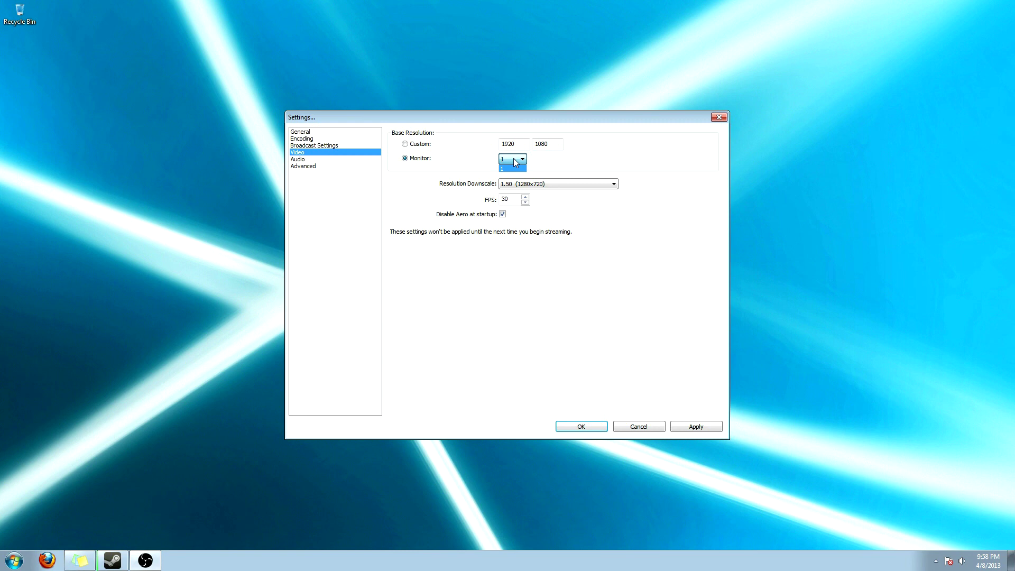
{"action": "left_click", "coordinate": [513, 157]}
{"action": "left_click", "coordinate": [412, 144]}
Keep the 1.50 (1280x720) downscale and 30 FPS
{"action": "left_click", "coordinate": [565, 186]}
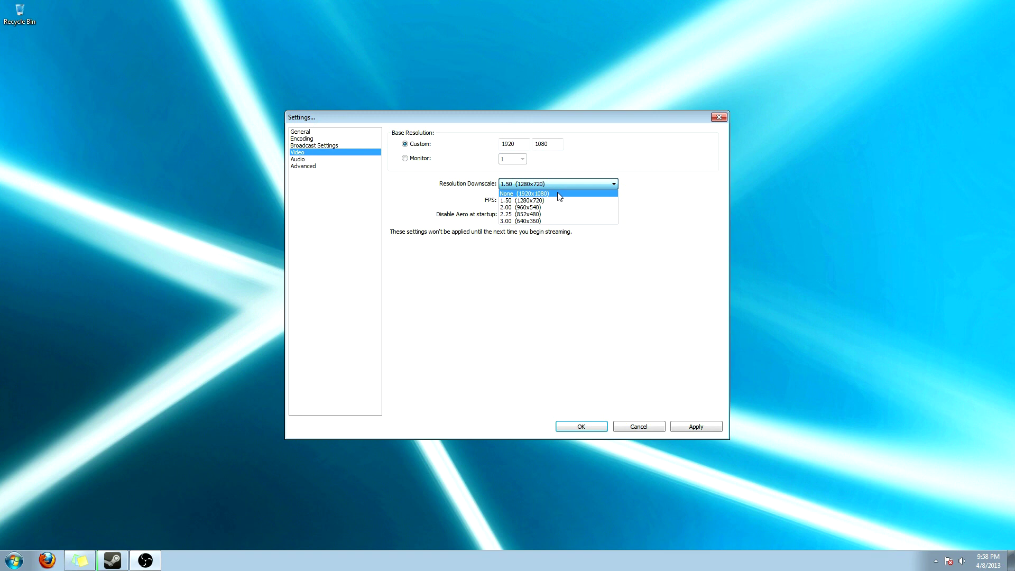
{"action": "left_click", "coordinate": [562, 200]}
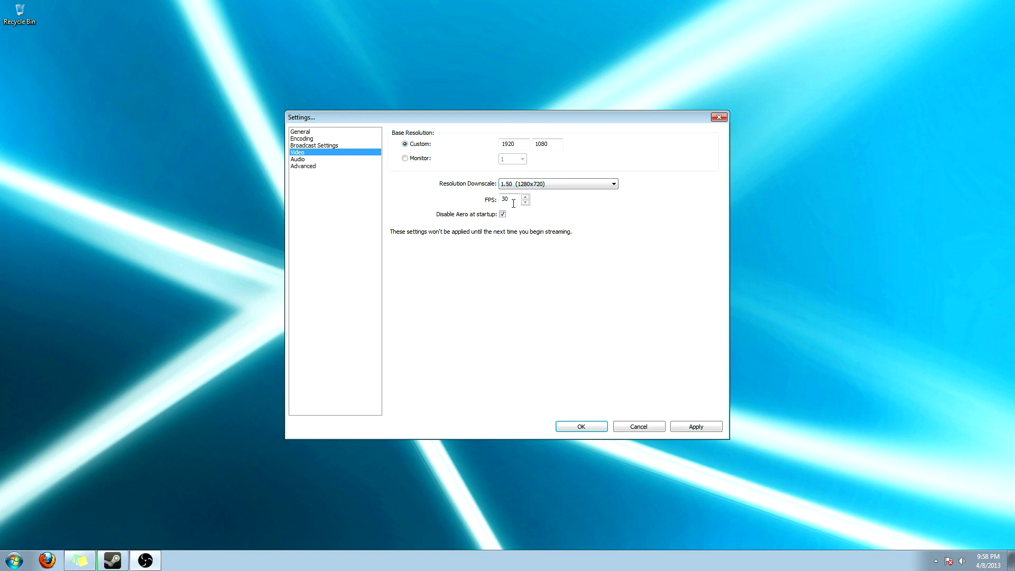
{"action": "left_click_drag", "start_coordinate": [516, 201], "coordinate": [485, 202]}
Apply the video settings, look over the Audio and Advanced pages, and close Settings with OK
{"action": "left_click", "coordinate": [310, 160]}
{"action": "left_click", "coordinate": [468, 312]}
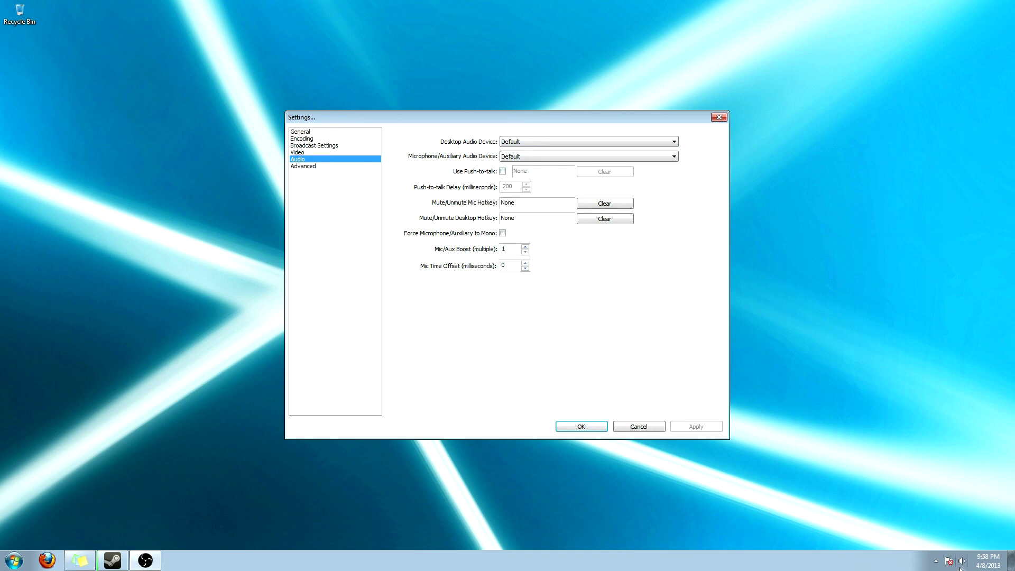
{"action": "left_click", "coordinate": [314, 170]}
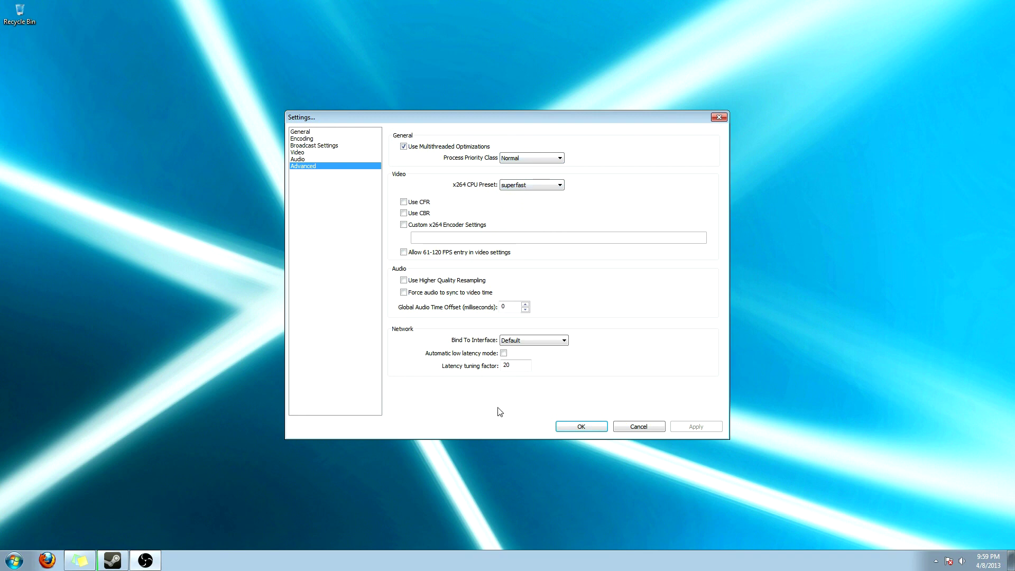
{"action": "left_click", "coordinate": [581, 426]}
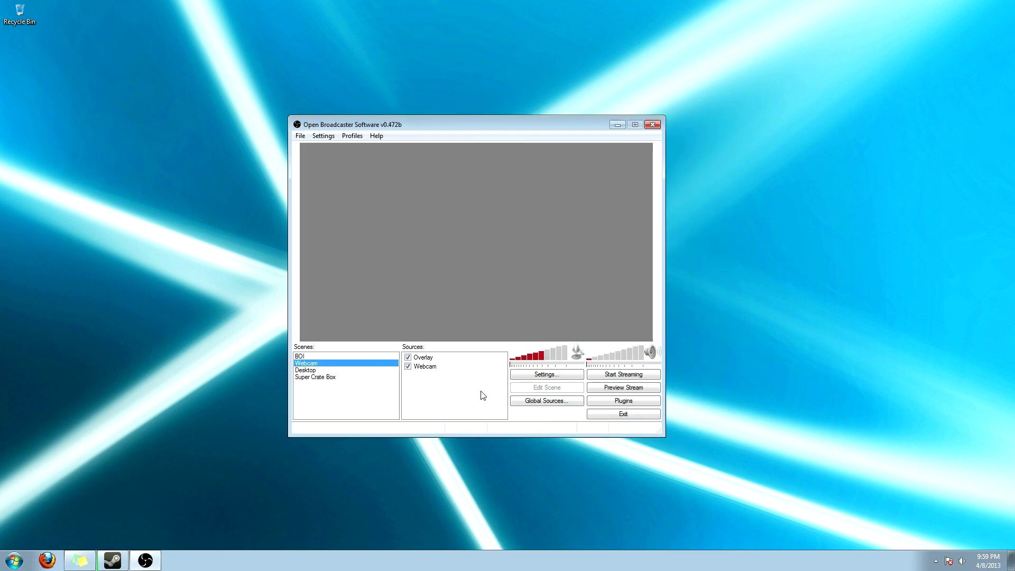
Add a scene named TUT through the Scenes list's Add Scene option
{"action": "right_click", "coordinate": [324, 396]}
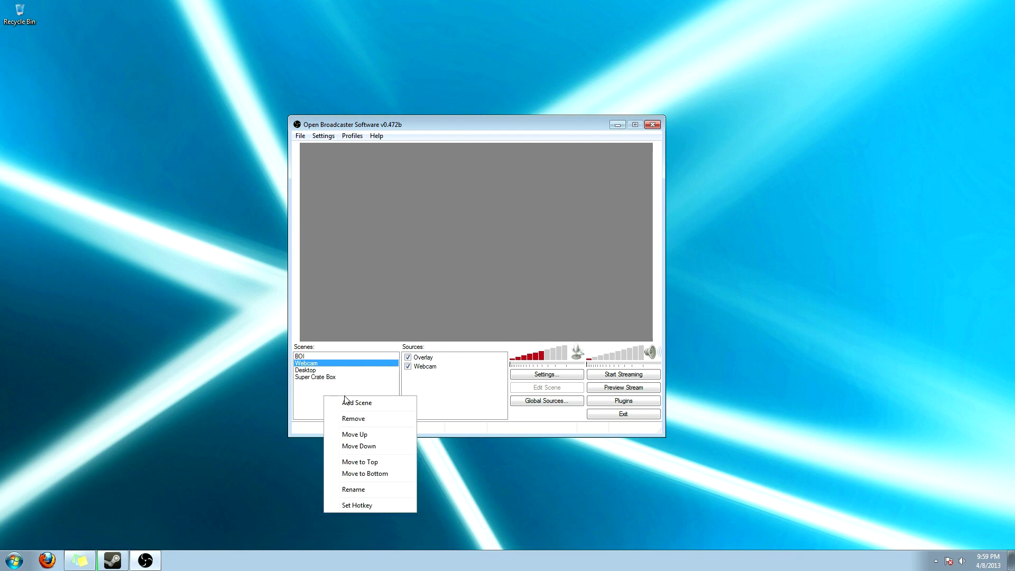
{"action": "left_click", "coordinate": [377, 408]}
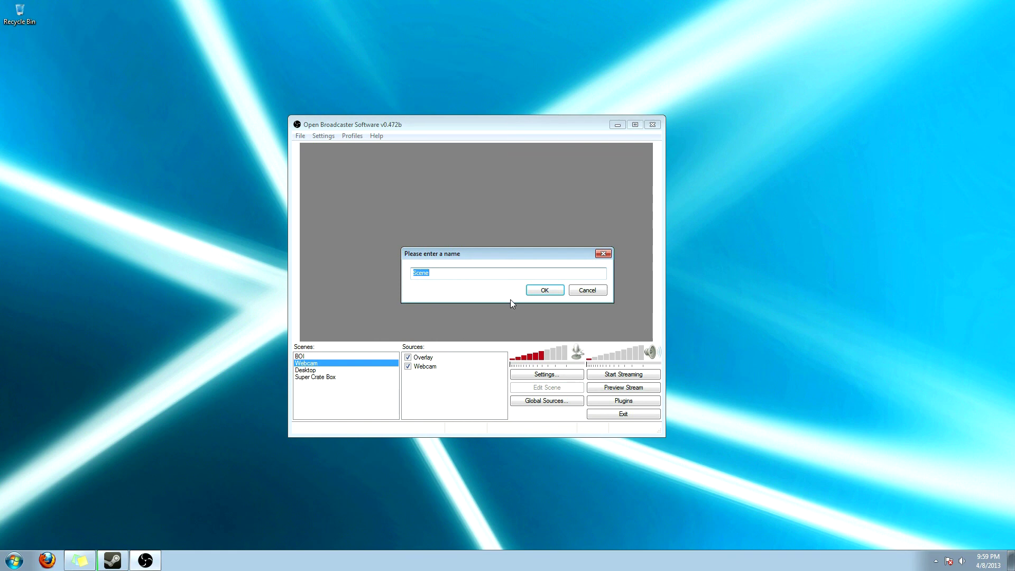
{"action": "type", "text": "TUT"}
{"action": "key", "text": "Return"}
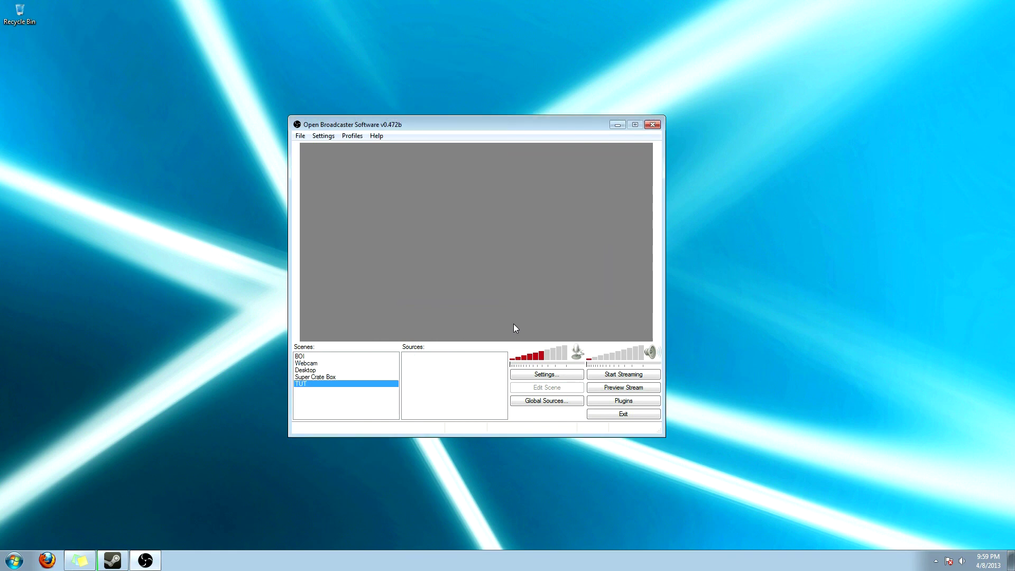
Add a default-named Software Capture source set to Monitor Capture of monitor 1
{"action": "right_click", "coordinate": [454, 365]}
{"action": "mouse_move", "coordinate": [504, 370]}
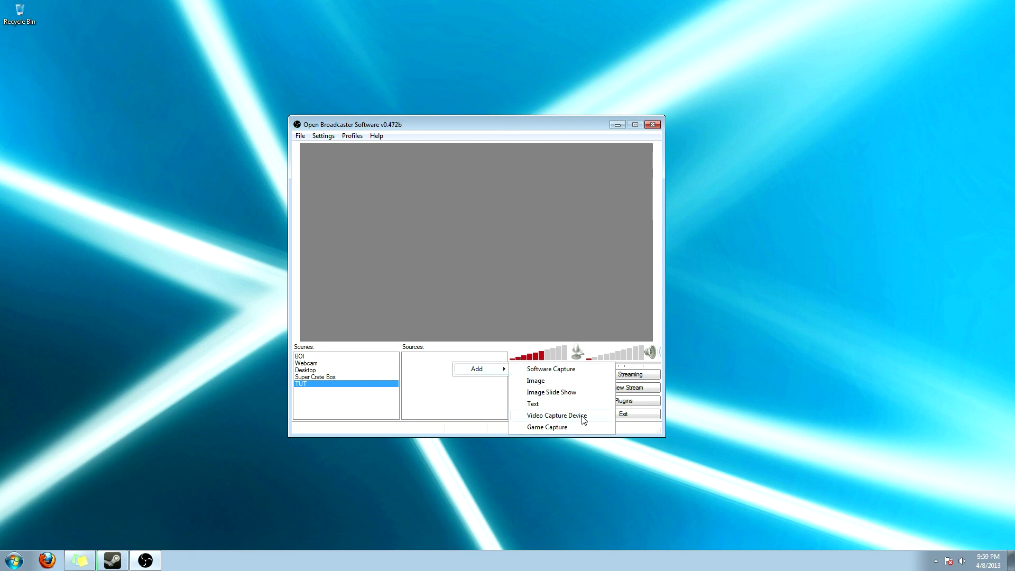
{"action": "left_click", "coordinate": [572, 374]}
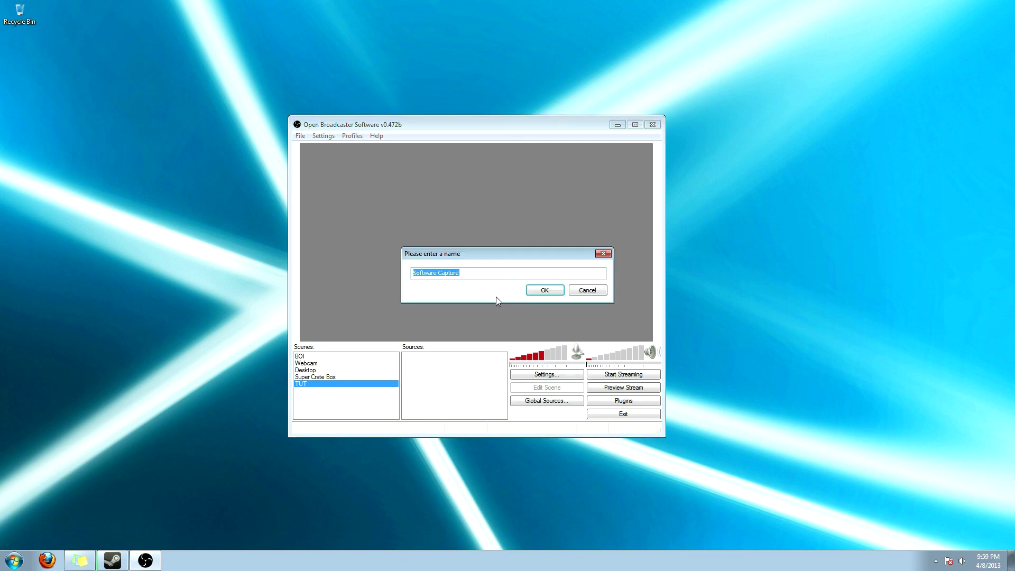
{"action": "left_click", "coordinate": [542, 291]}
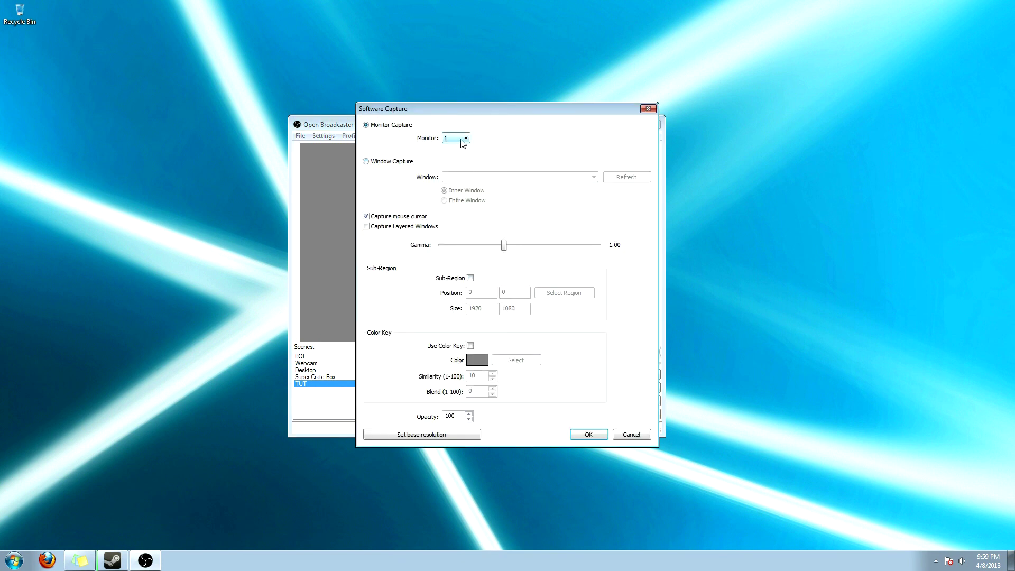
{"action": "left_click", "coordinate": [379, 162]}
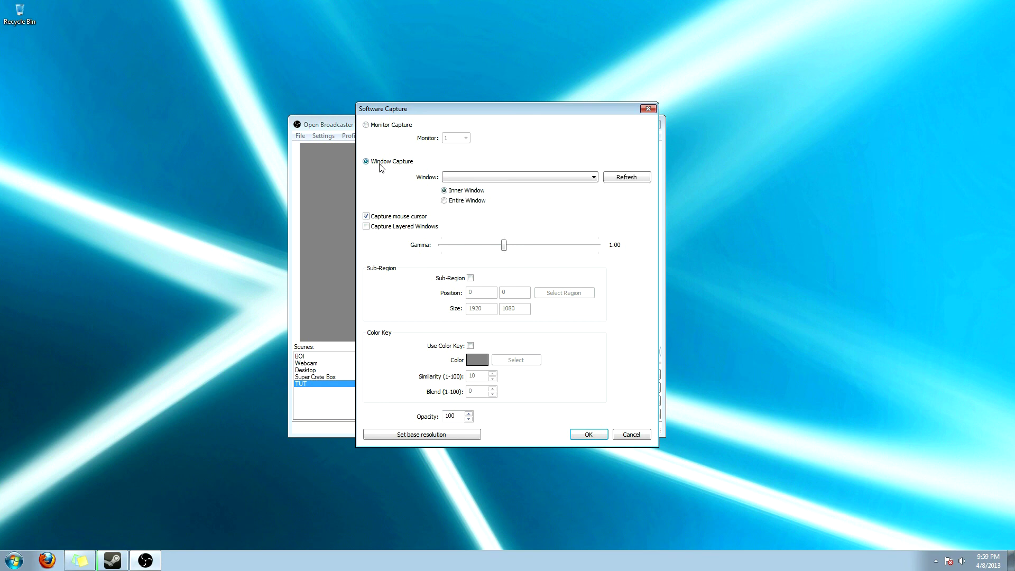
{"action": "left_click", "coordinate": [534, 177]}
{"action": "left_click", "coordinate": [615, 181]}
{"action": "left_click", "coordinate": [370, 126]}
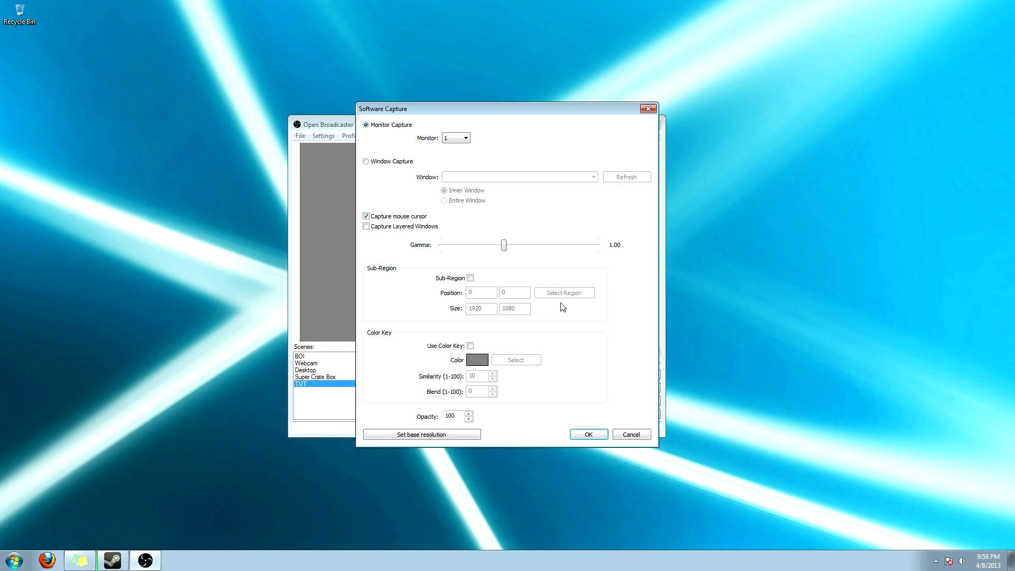
{"action": "left_click", "coordinate": [587, 435]}
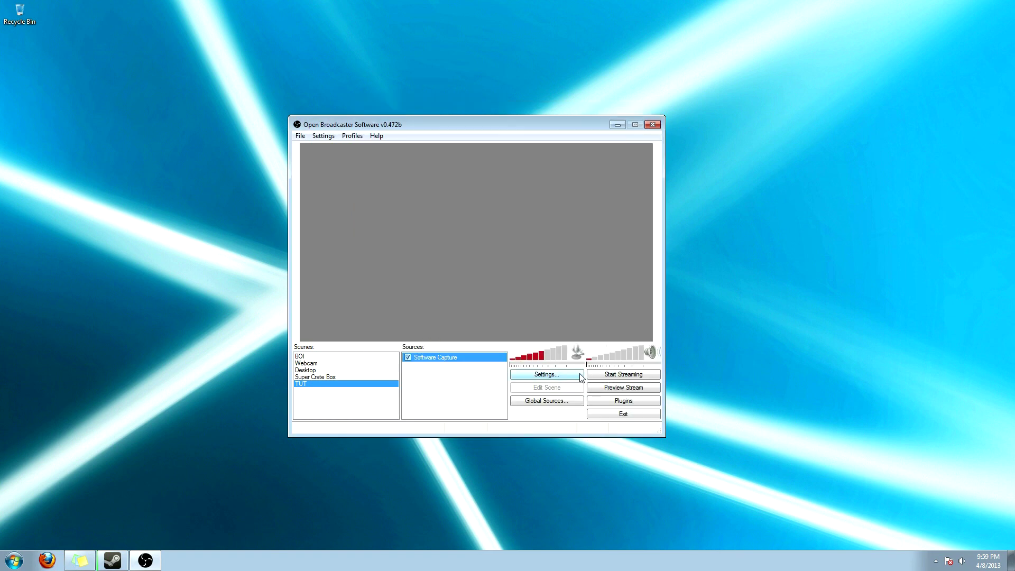
Add a default-named Video Capture Device source using the Logitech HD Webcam C615
{"action": "right_click", "coordinate": [453, 374]}
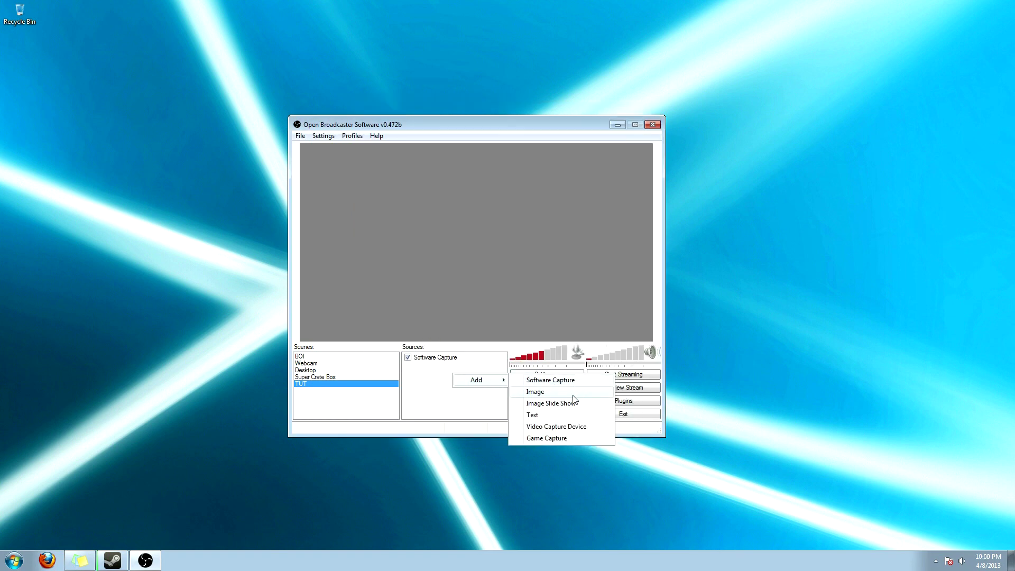
{"action": "left_click", "coordinate": [574, 428]}
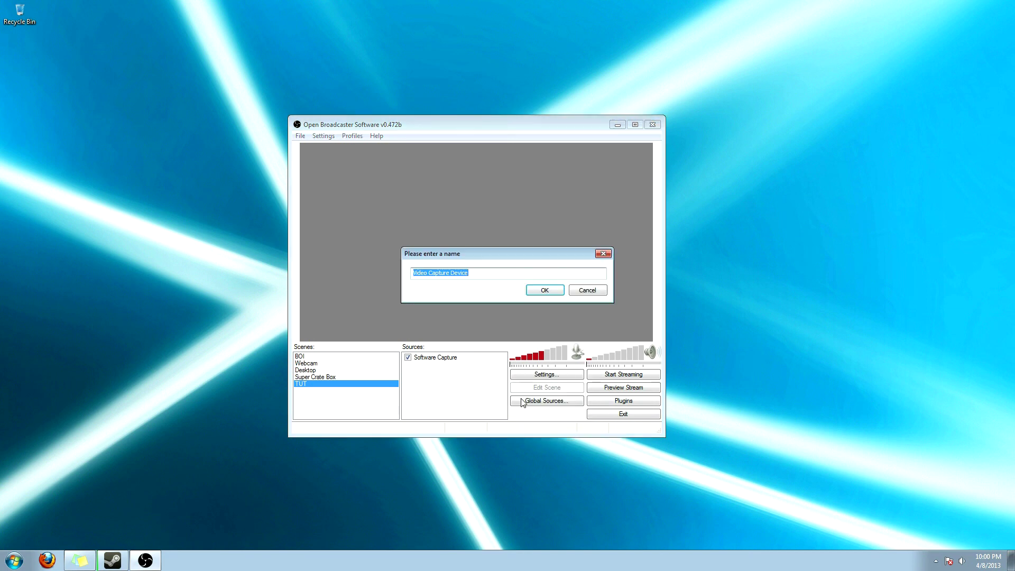
{"action": "left_click", "coordinate": [536, 291]}
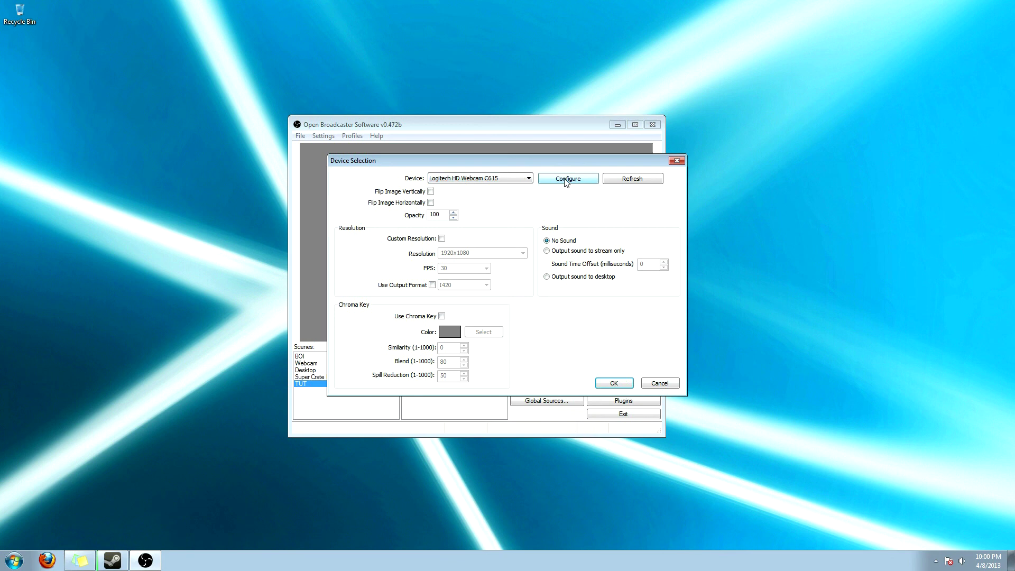
{"action": "left_click", "coordinate": [614, 384]}
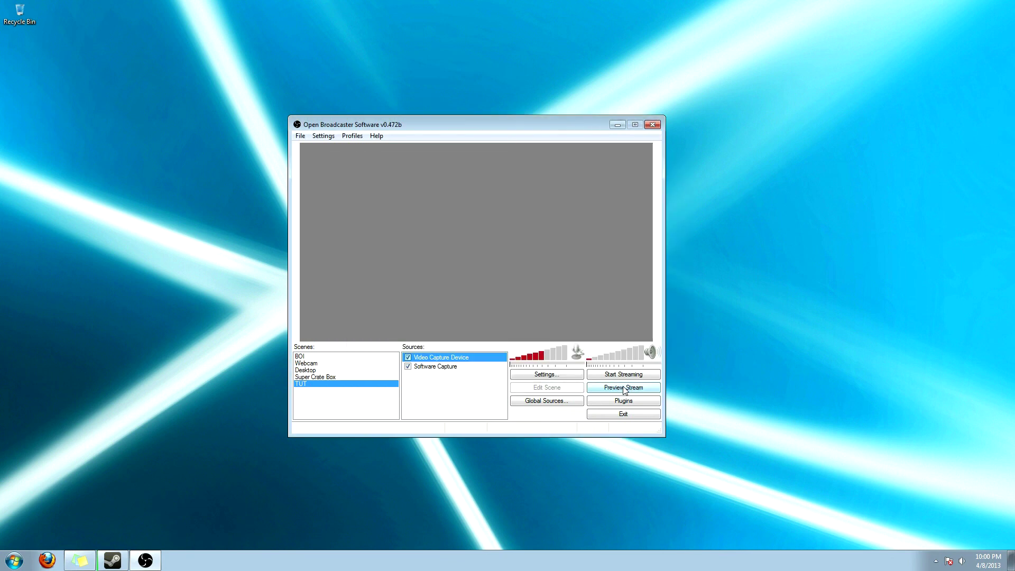
{"action": "left_click", "coordinate": [438, 386]}
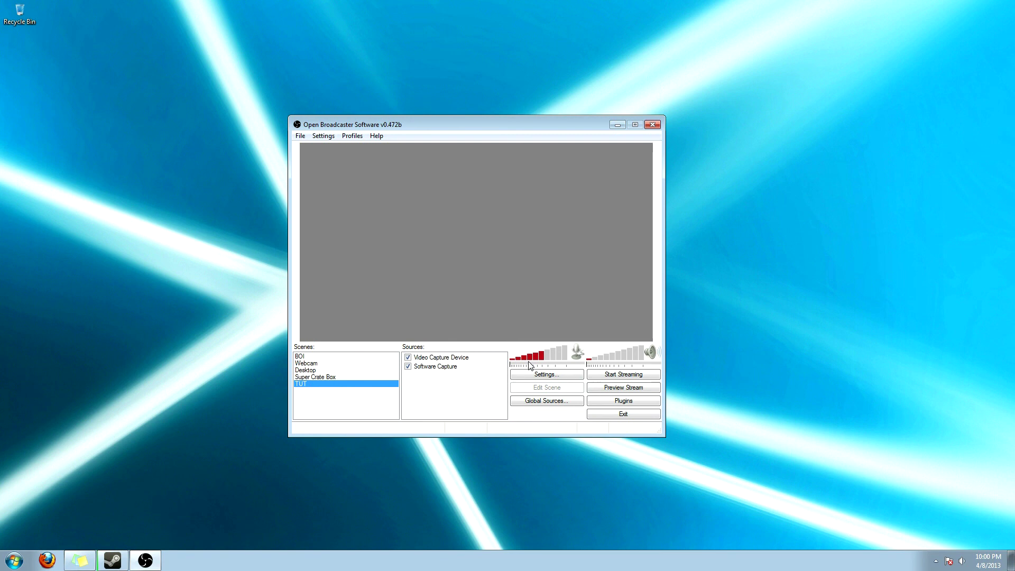
Start the stream preview of the TUT scene and switch on scene editing
{"action": "left_click", "coordinate": [624, 387]}
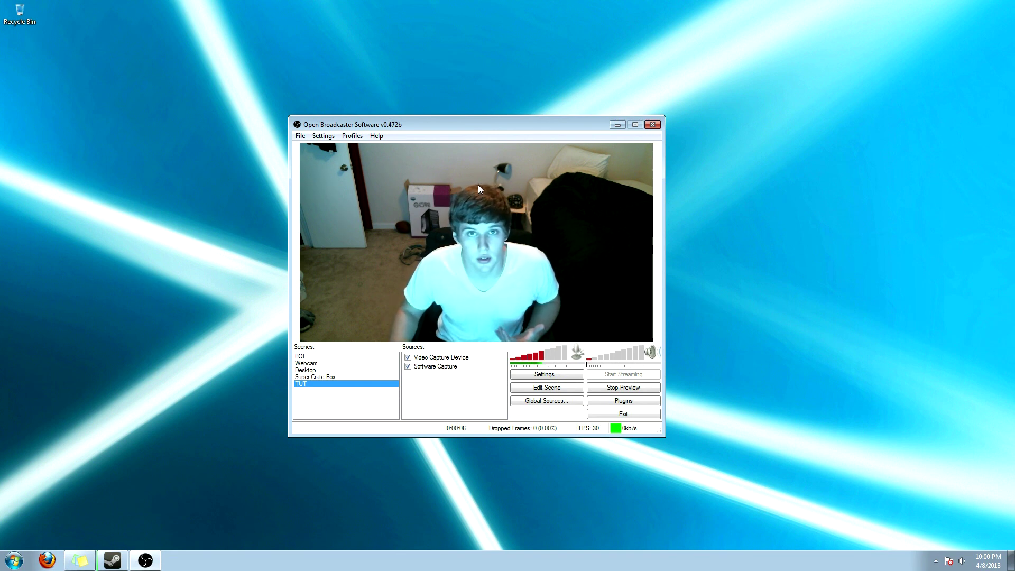
{"action": "left_click", "coordinate": [550, 389]}
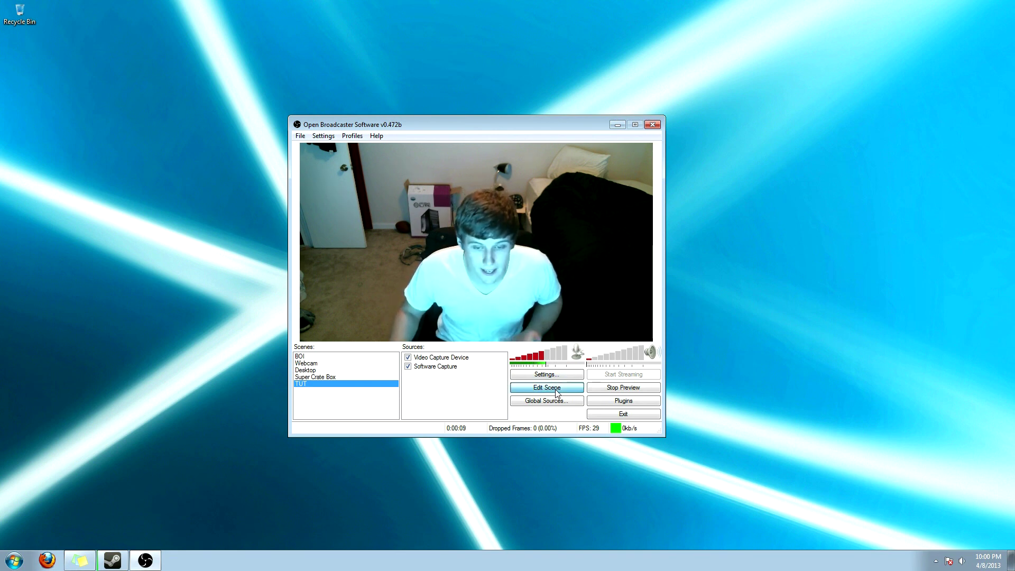
Shrink the Video Capture Device webcam into the preview's top-right corner, then stop the preview
{"action": "left_click", "coordinate": [507, 267]}
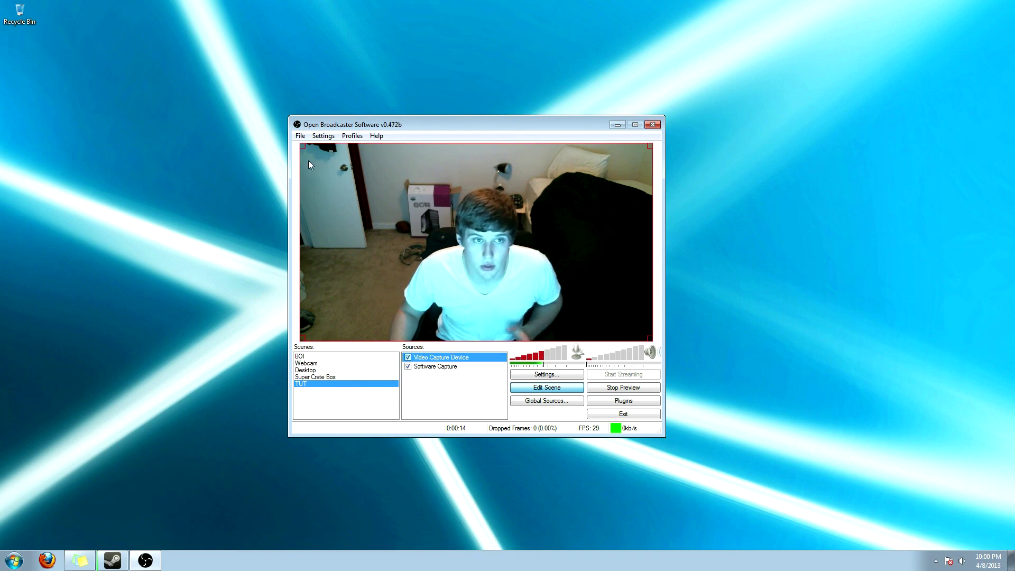
{"action": "left_click_drag", "start_coordinate": [302, 145], "coordinate": [731, 308]}
{"action": "left_click_drag", "start_coordinate": [641, 331], "coordinate": [641, 174]}
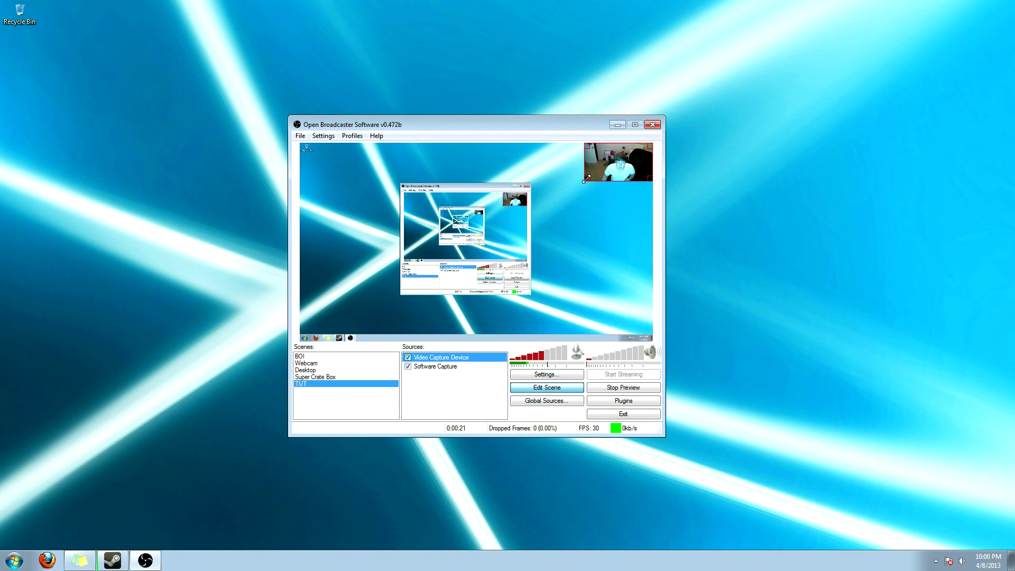
{"action": "mouse_move", "coordinate": [584, 180]}
{"action": "left_mouse_down"}
{"action": "mouse_move", "coordinate": [537, 208]}
{"action": "mouse_move", "coordinate": [586, 174]}
{"action": "left_mouse_up"}
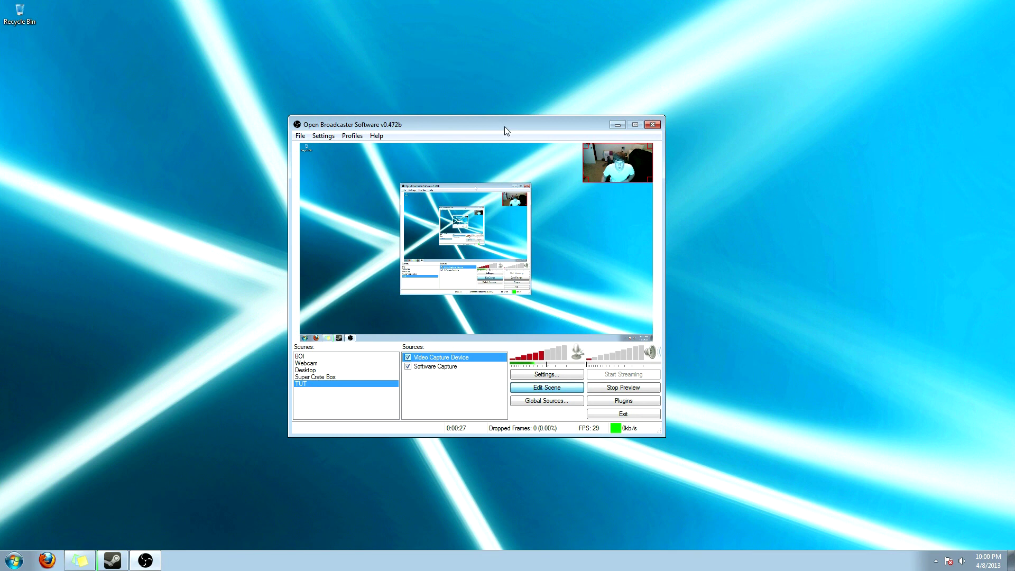
{"action": "left_click_drag", "start_coordinate": [504, 125], "coordinate": [500, 186]}
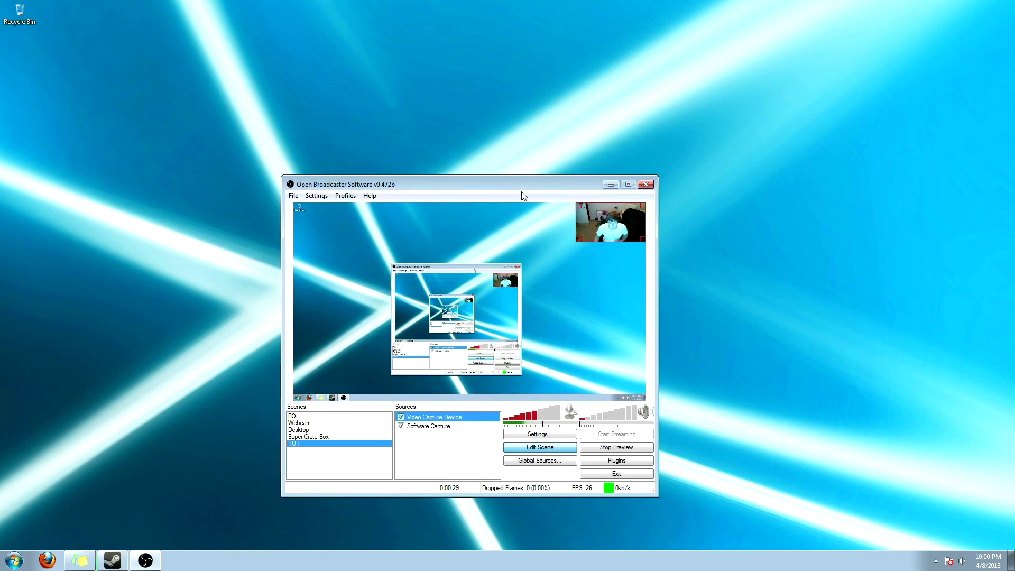
{"action": "left_click", "coordinate": [606, 449]}
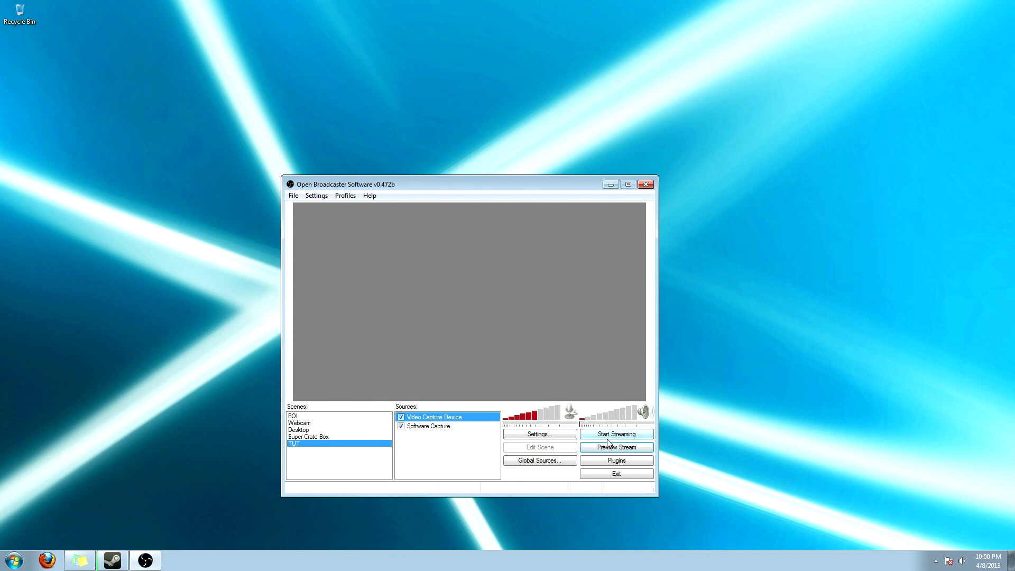